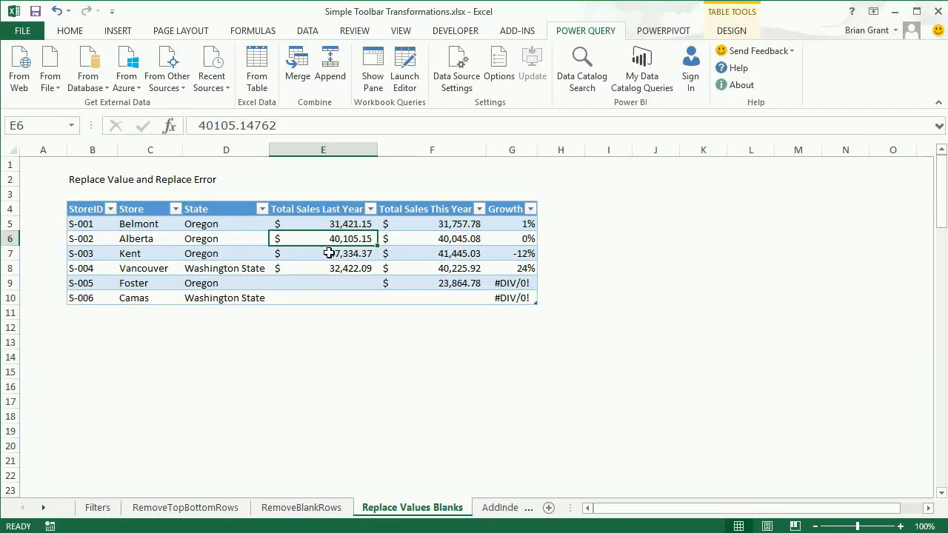
Load the store sales table into the Query Editor and replace null with 0 in the Total Sales Last Year column.
click(326, 252)
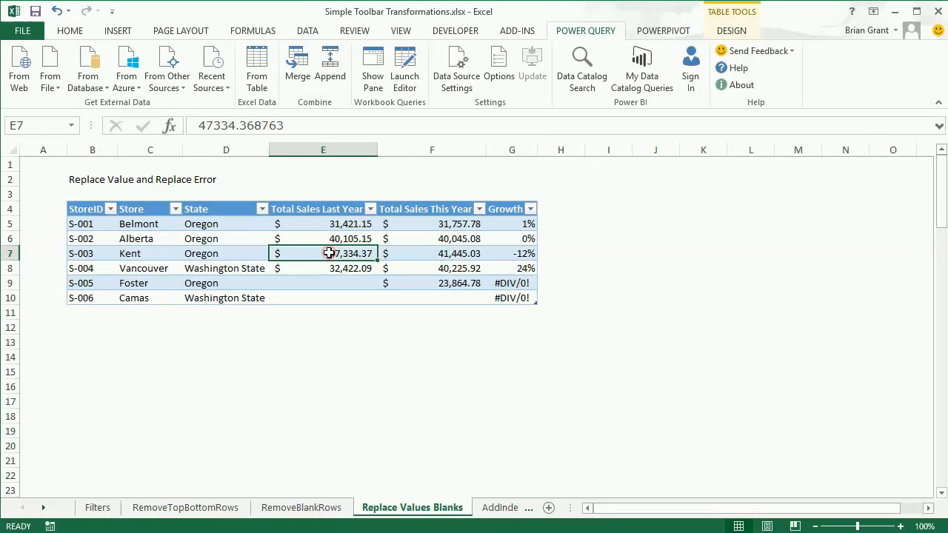
click(260, 63)
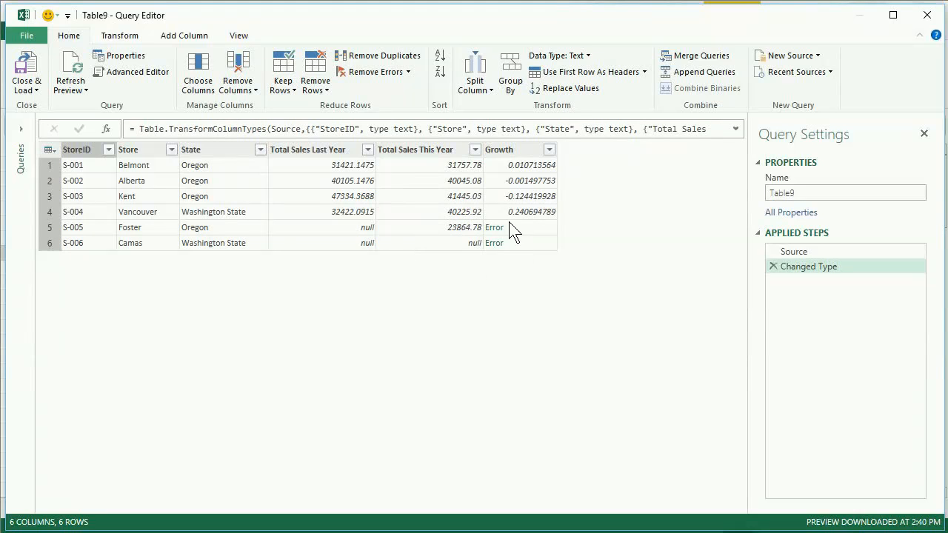
right_click(311, 146)
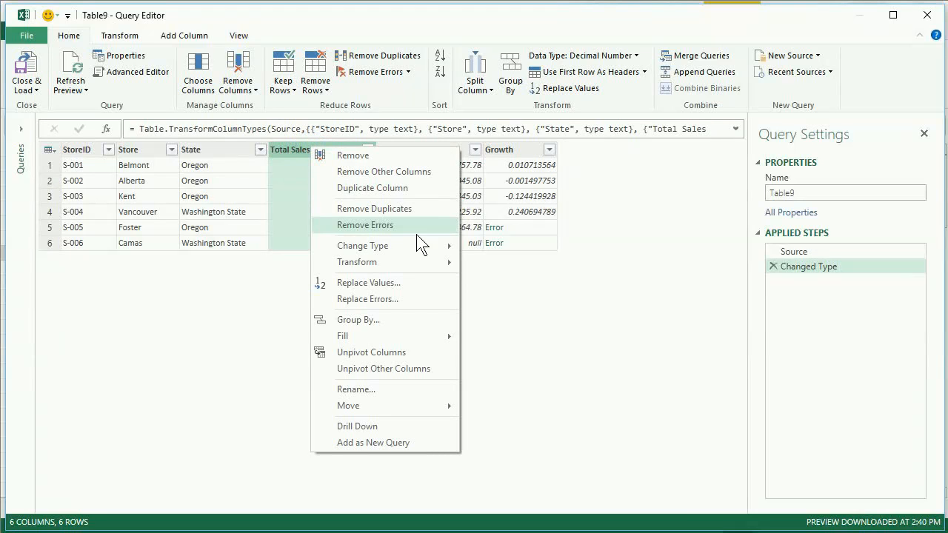
click(420, 282)
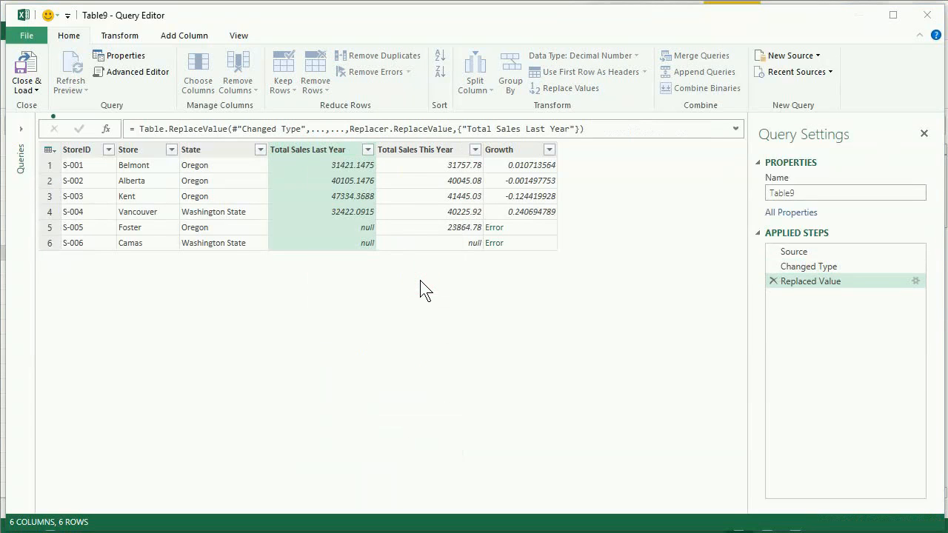
drag(382, 187, 360, 281)
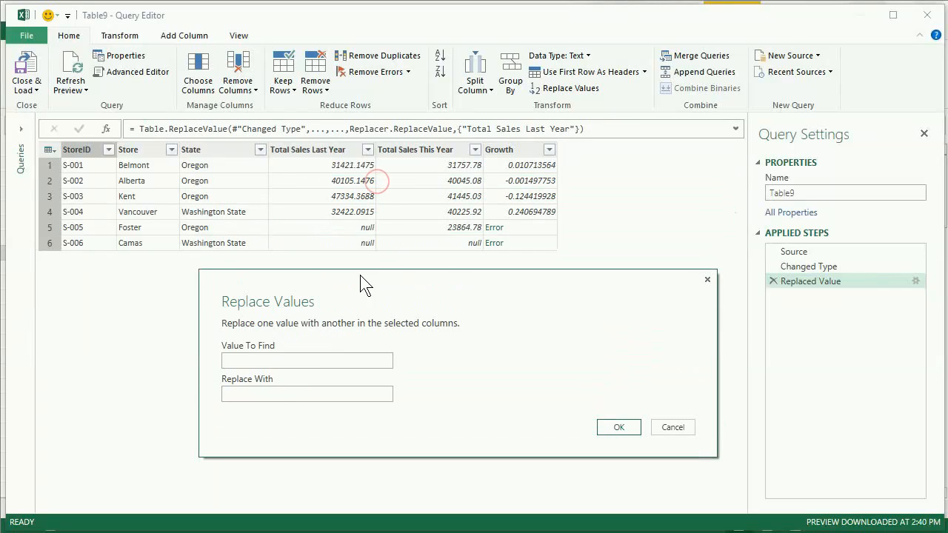
click(303, 360)
text(null)
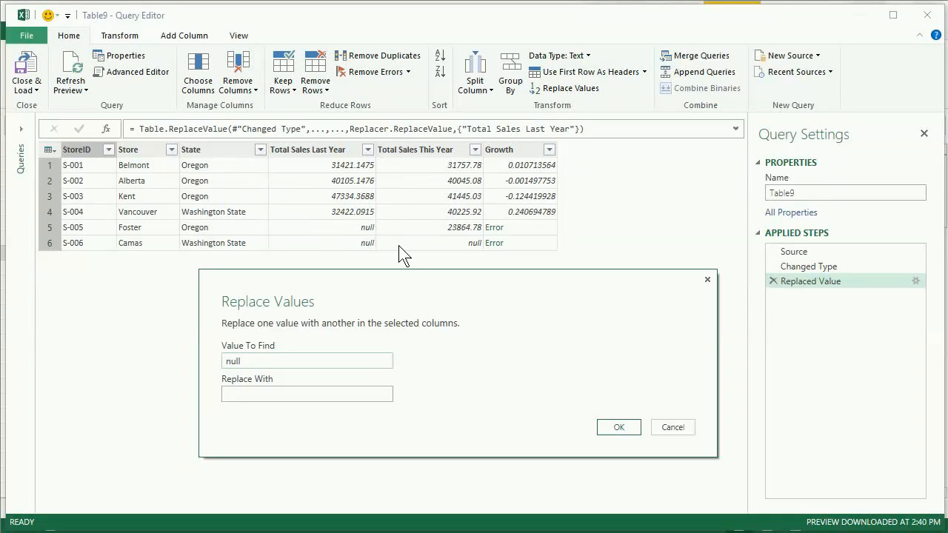
click(294, 394)
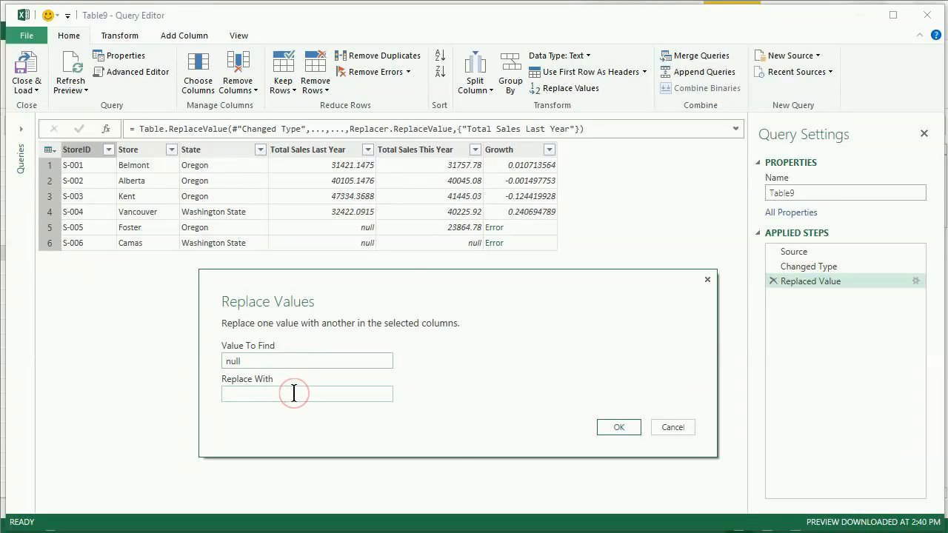
text(0)
click(615, 428)
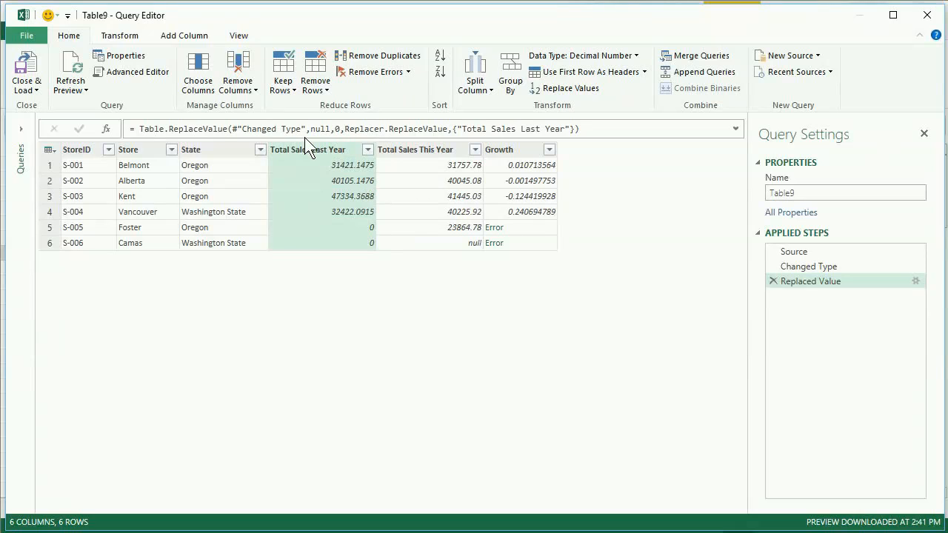
Turn the formula bar display off and back on.
click(238, 33)
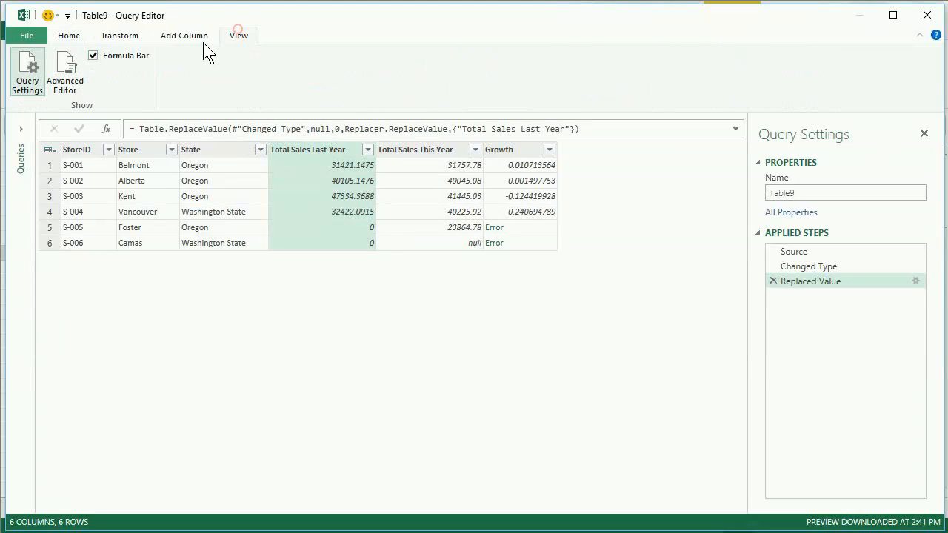
click(90, 54)
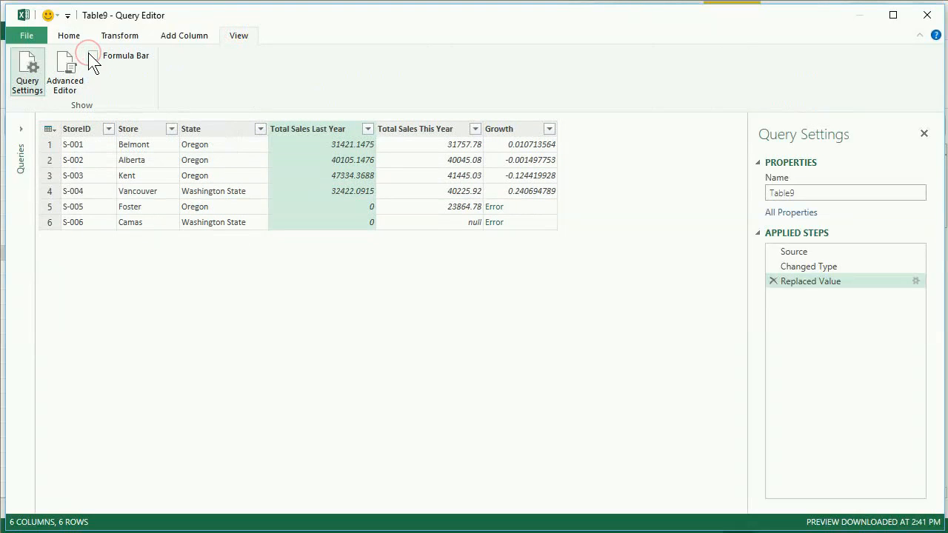
click(92, 55)
click(77, 36)
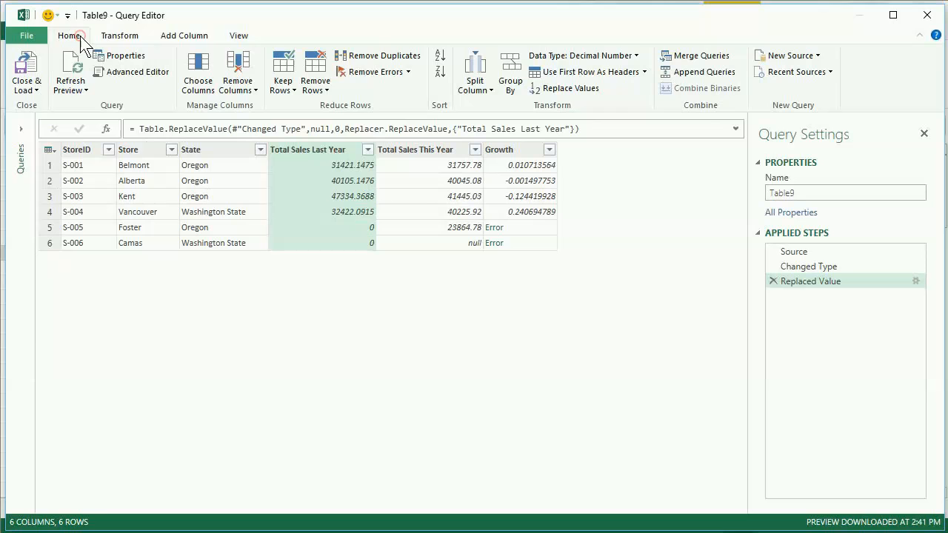
Try enclosing null in quotation marks in the Total Sales Last Year replacement formula, and restore the unquoted null.
click(332, 128)
text(")
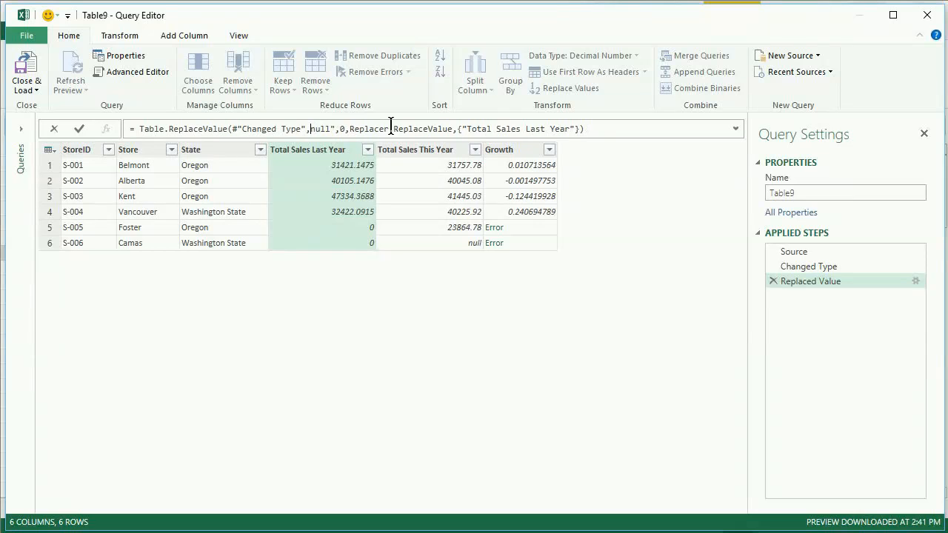
key(BackSpace)
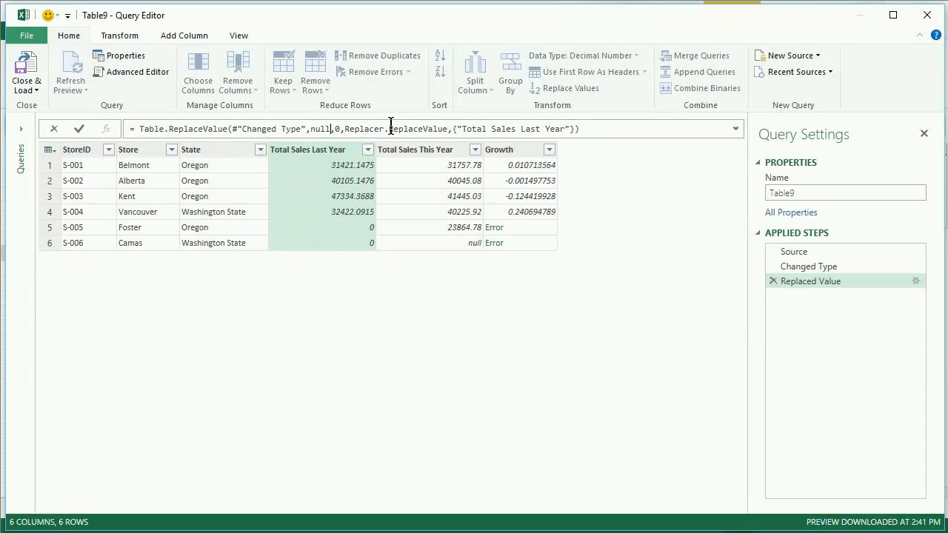
key(Return)
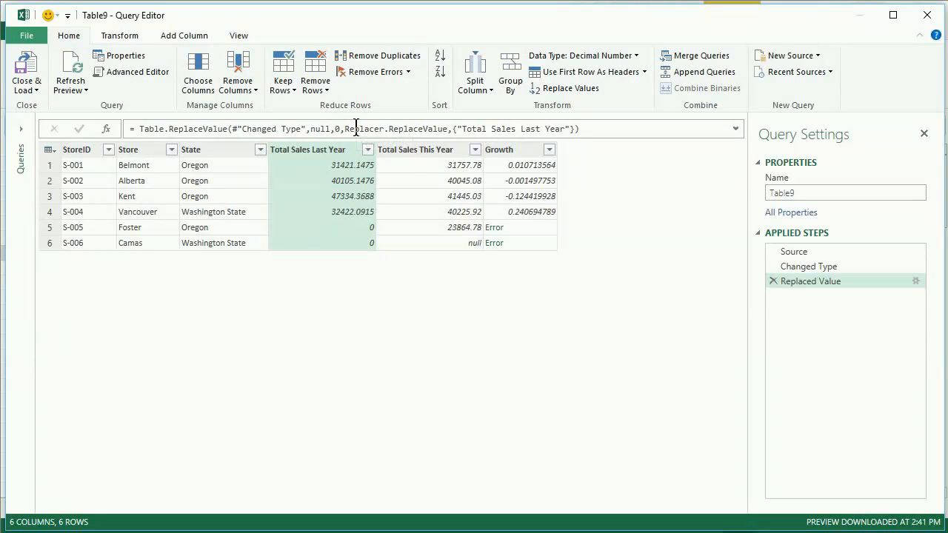
Try replacing null with 0 in the Total Sales This Year column, and delete that applied step.
right_click(403, 150)
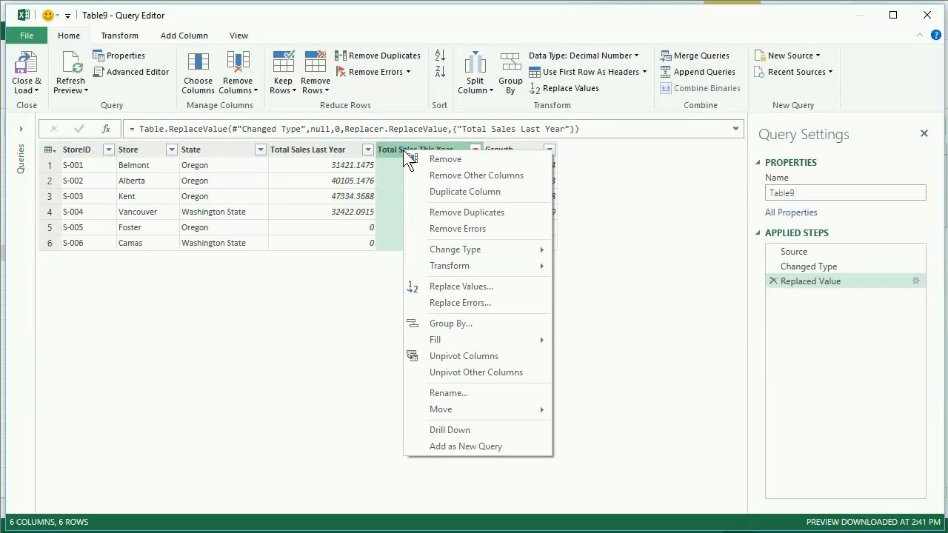
click(504, 288)
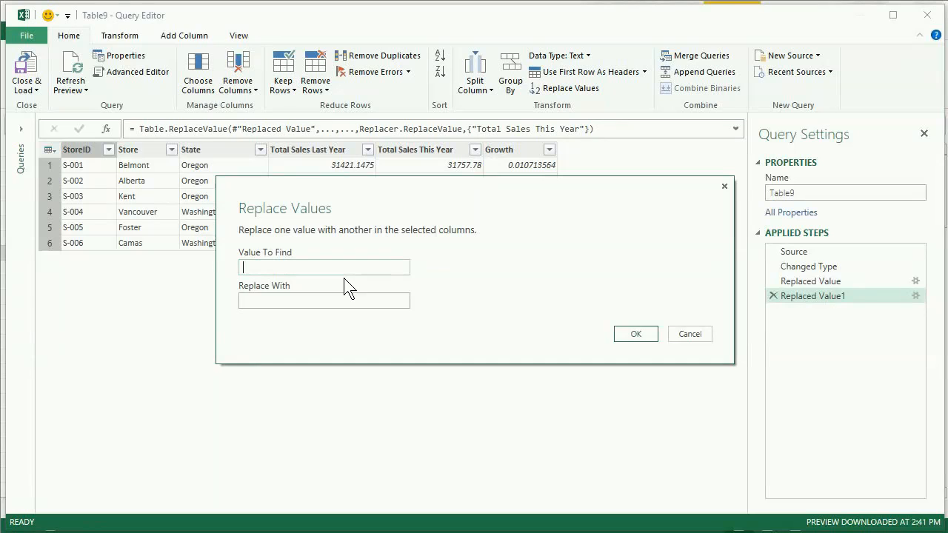
text(null)
click(343, 301)
text(0)
click(651, 332)
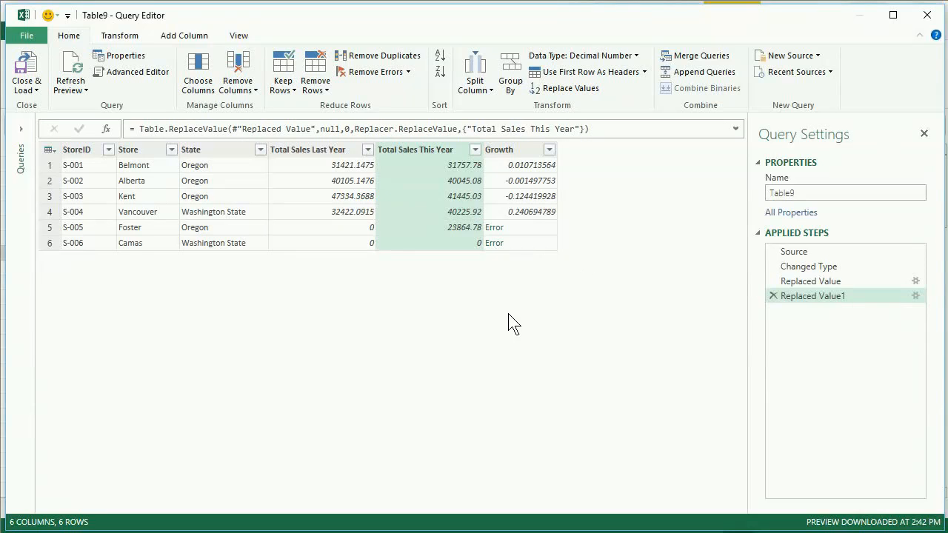
click(773, 297)
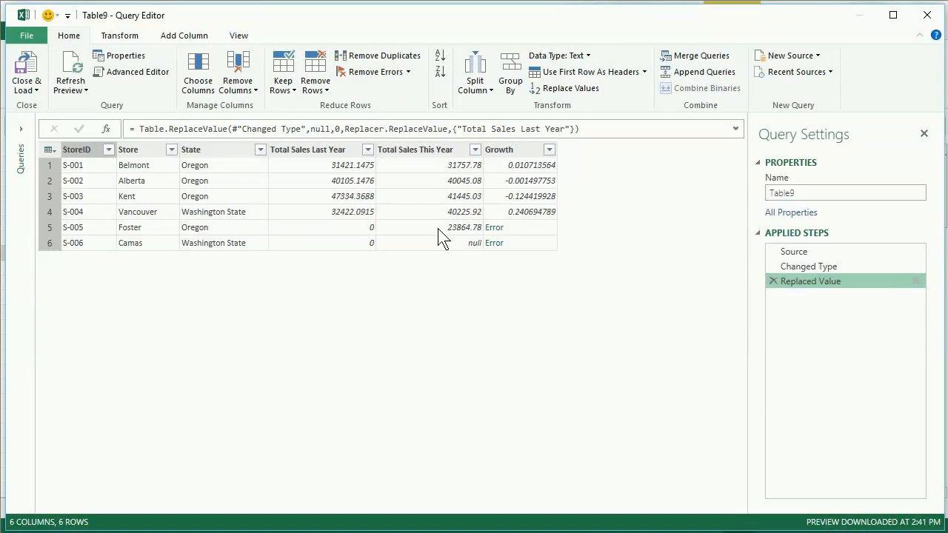
Replace null with 25000 in the Total Sales This Year column.
right_click(439, 148)
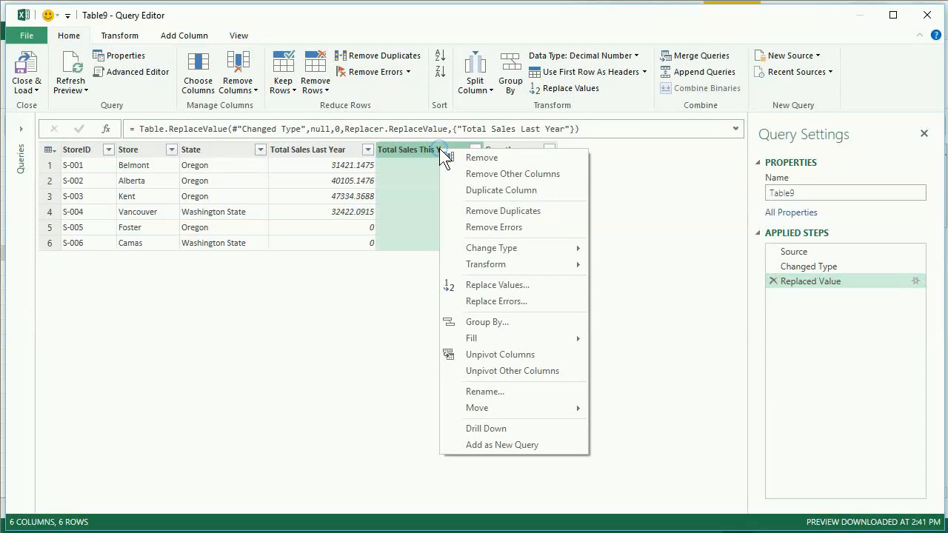
click(536, 286)
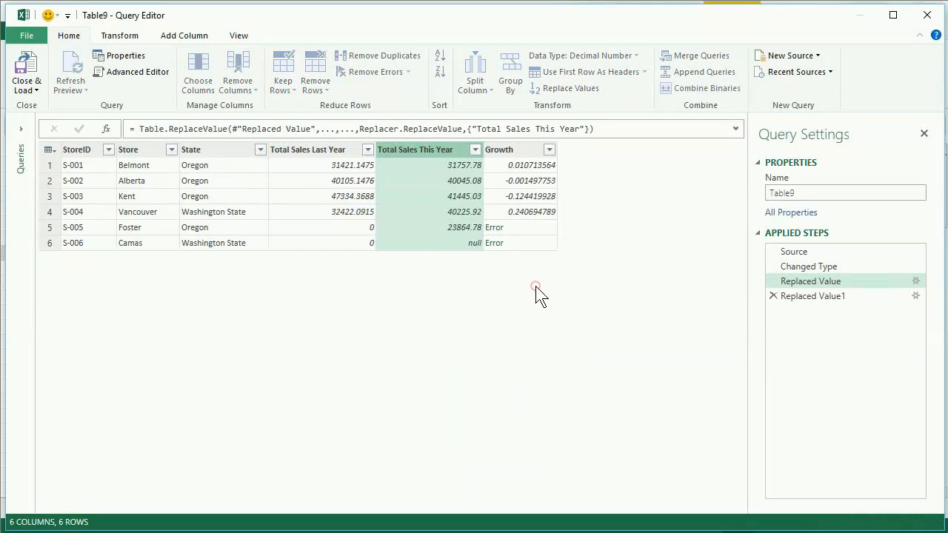
click(322, 265)
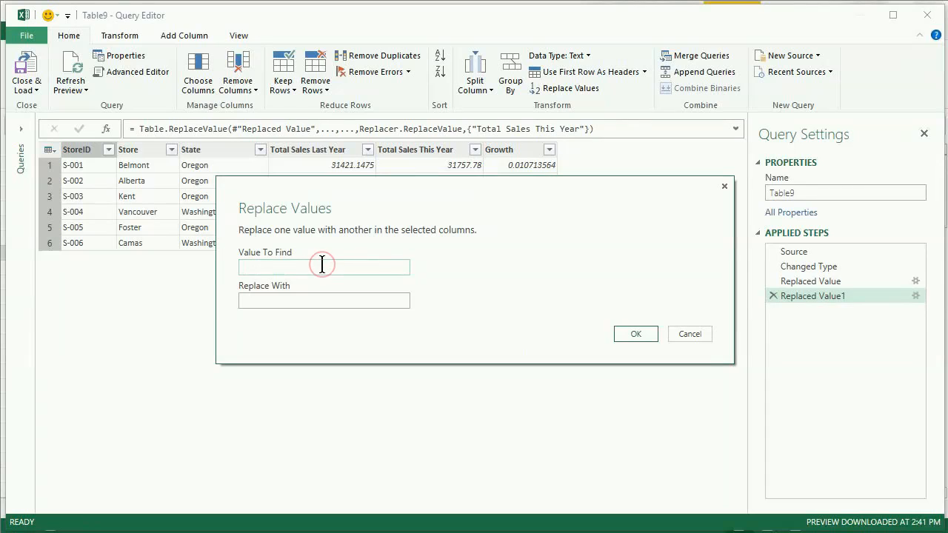
text(null)
click(321, 296)
text(25000)
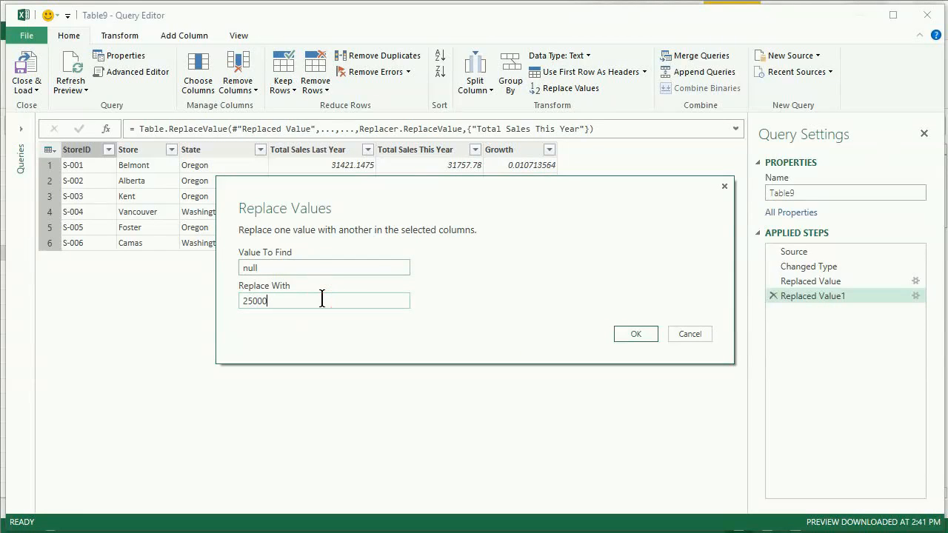
click(619, 338)
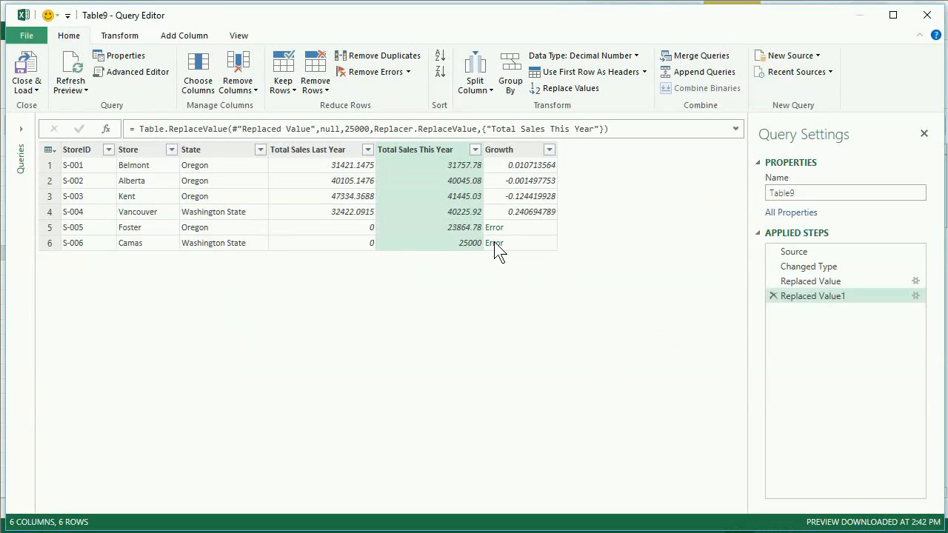
Replace the value 25000 with 0 in the Total Sales This Year column.
right_click(420, 150)
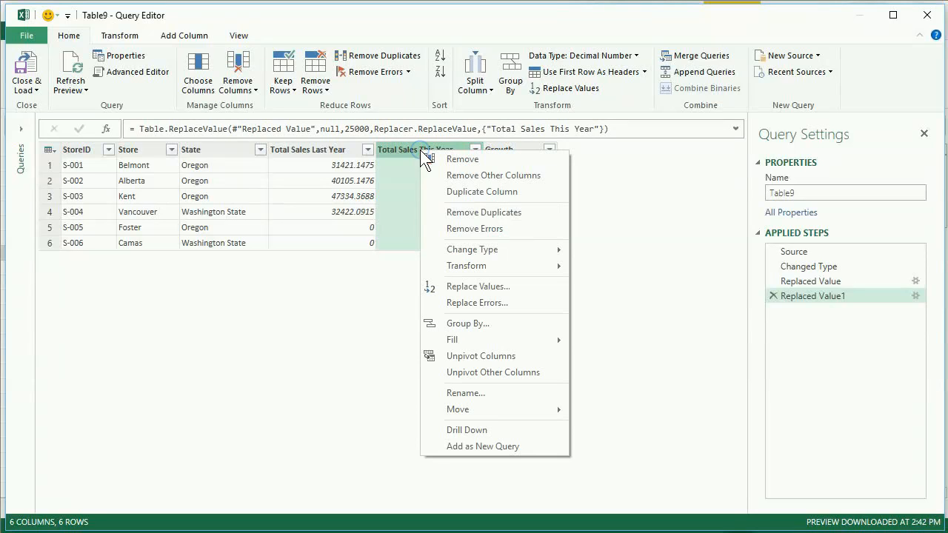
click(511, 287)
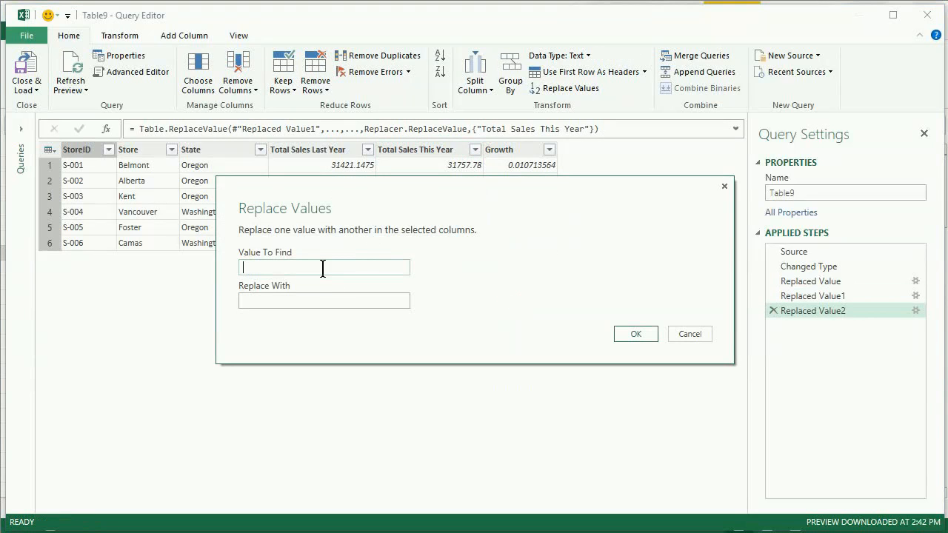
text(25000)
click(333, 301)
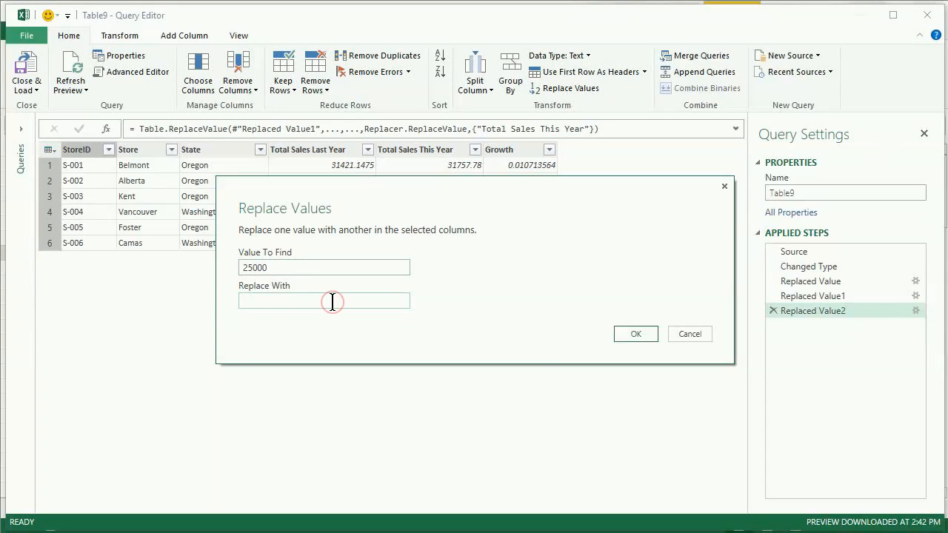
text(0)
click(637, 334)
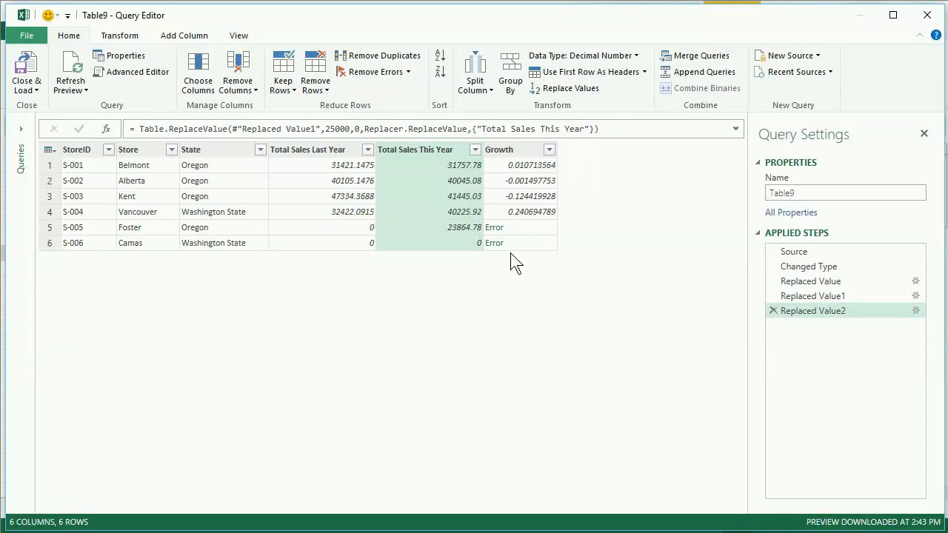
Replace the errors in the Growth column with 0.
click(527, 151)
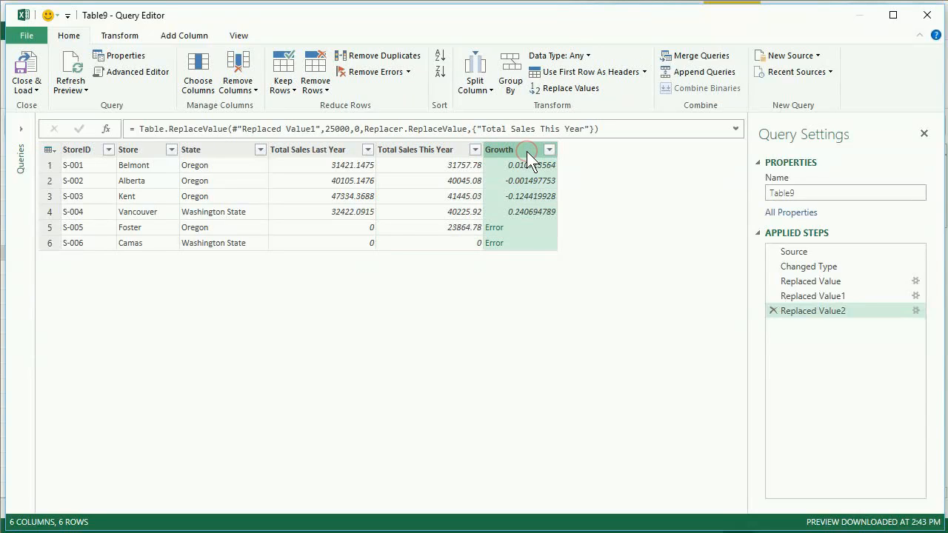
right_click(527, 151)
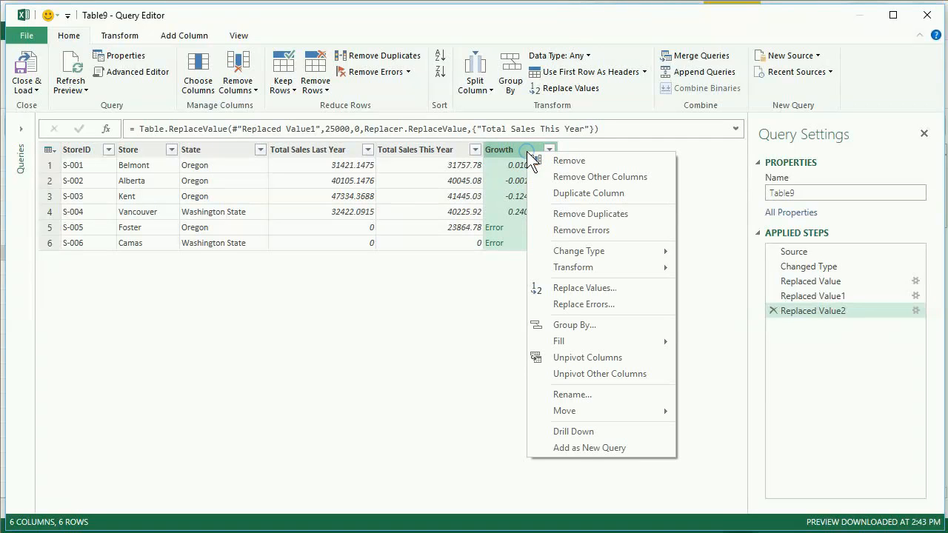
click(594, 305)
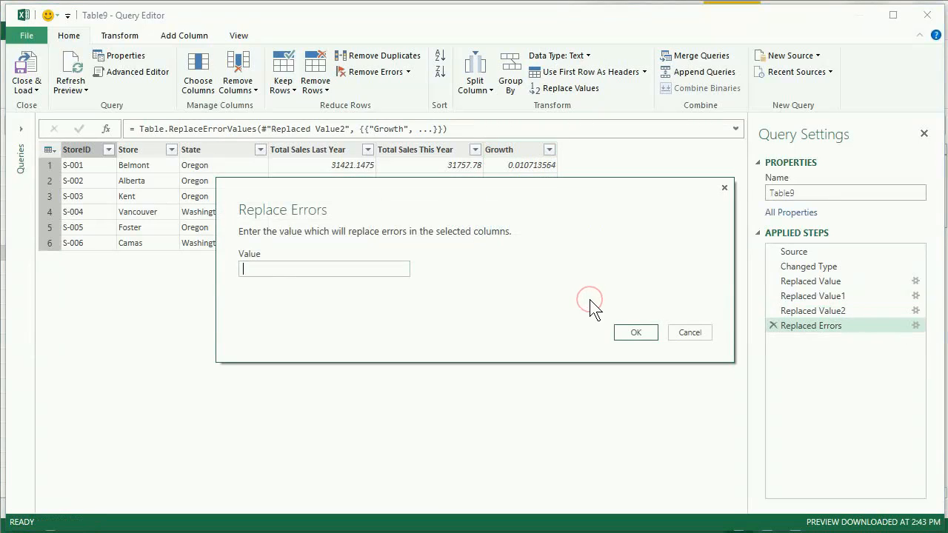
click(362, 267)
text(0)
click(636, 333)
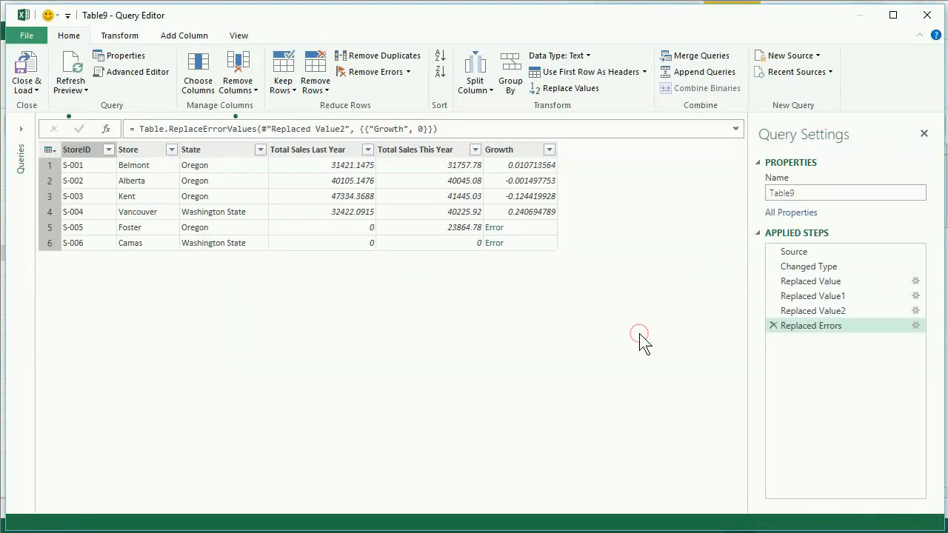